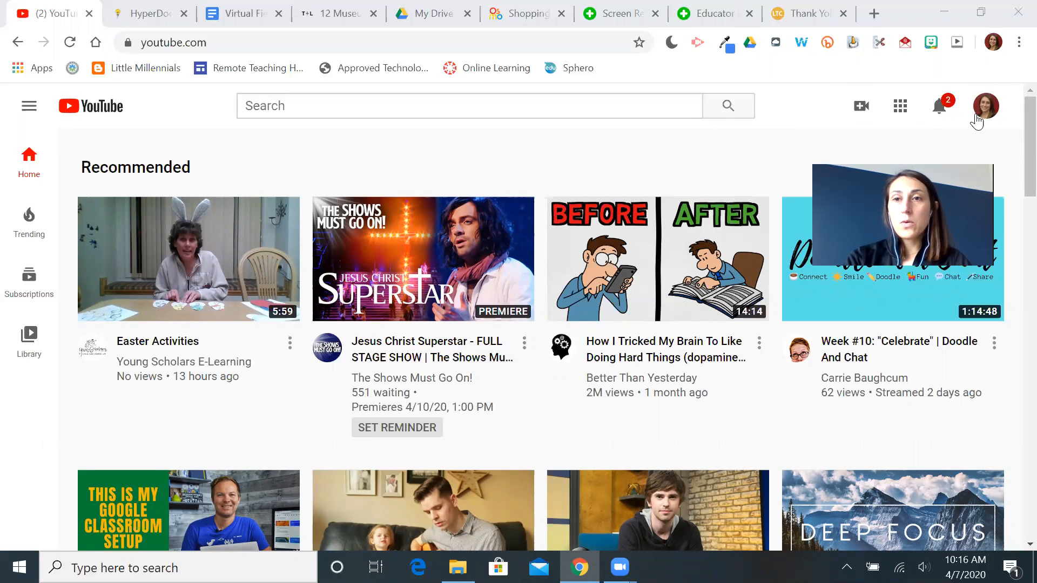
Step: Start a new YouTube upload with the zoom_0 recording from the HyperDoc Zoom folder and title the video "Hyperdocs"
left_click(859, 110)
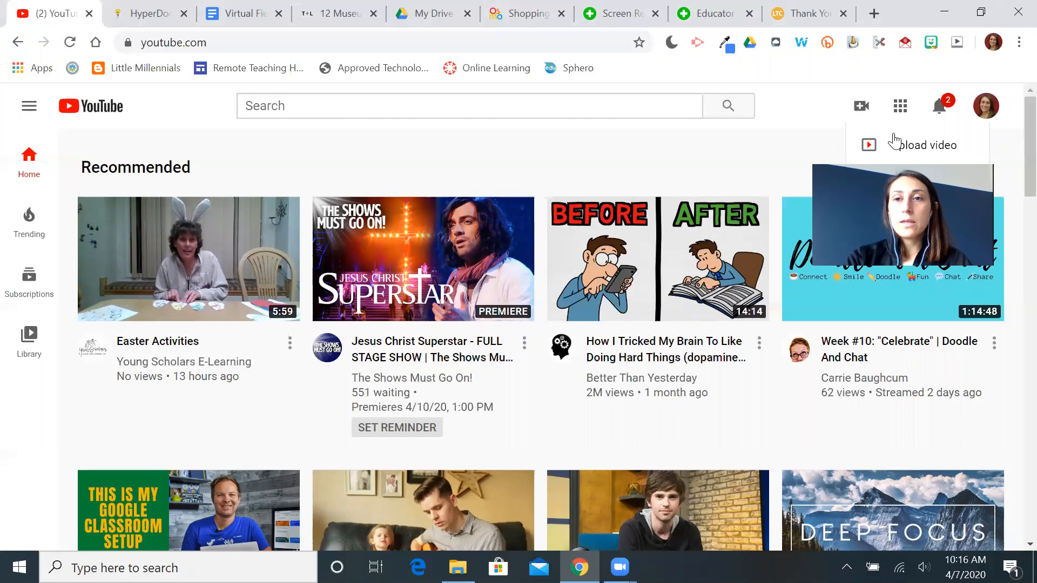
left_click(897, 145)
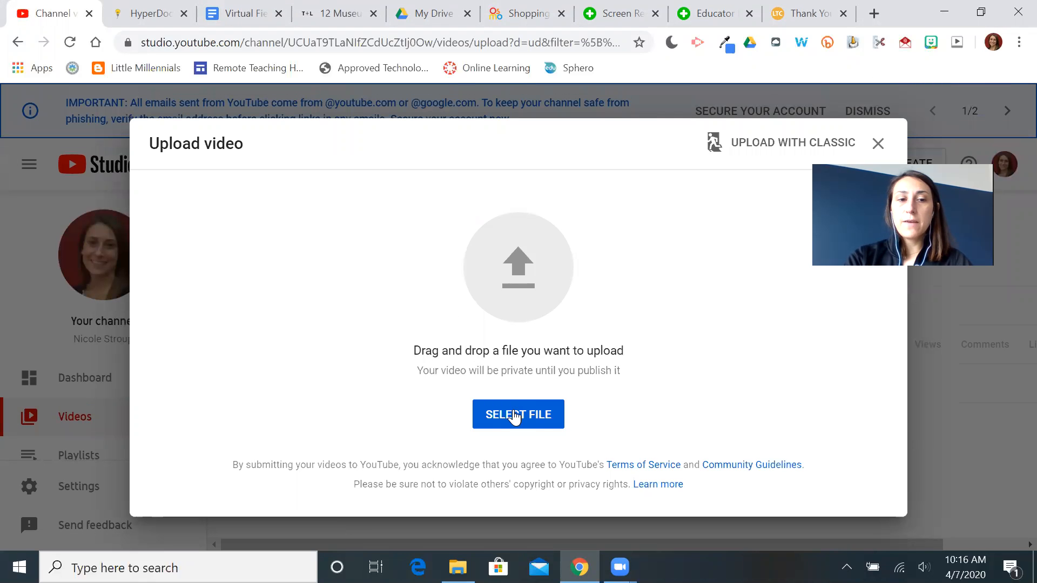
left_click(457, 567)
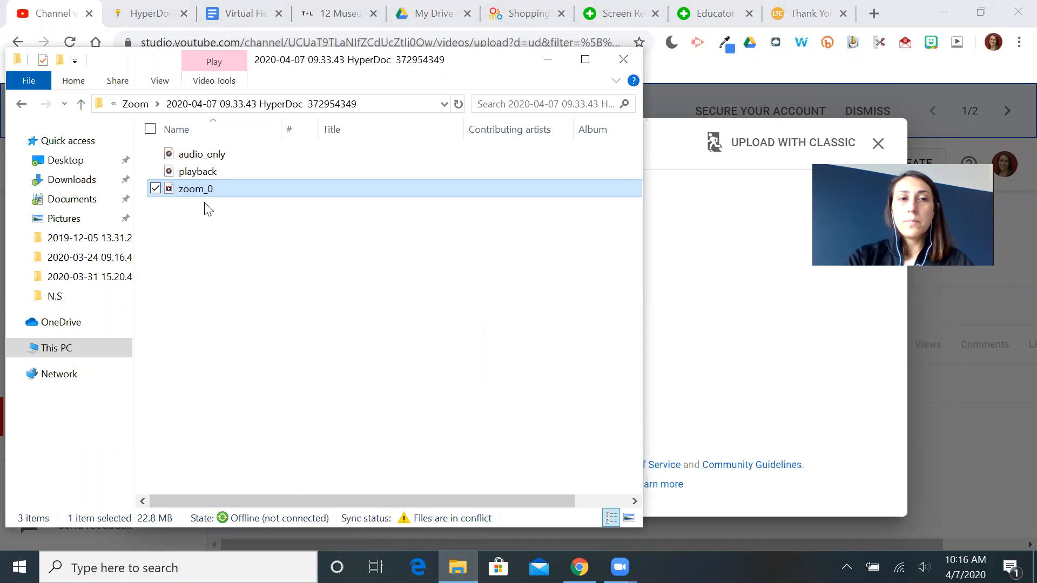
left_click_drag(185, 197, 715, 354)
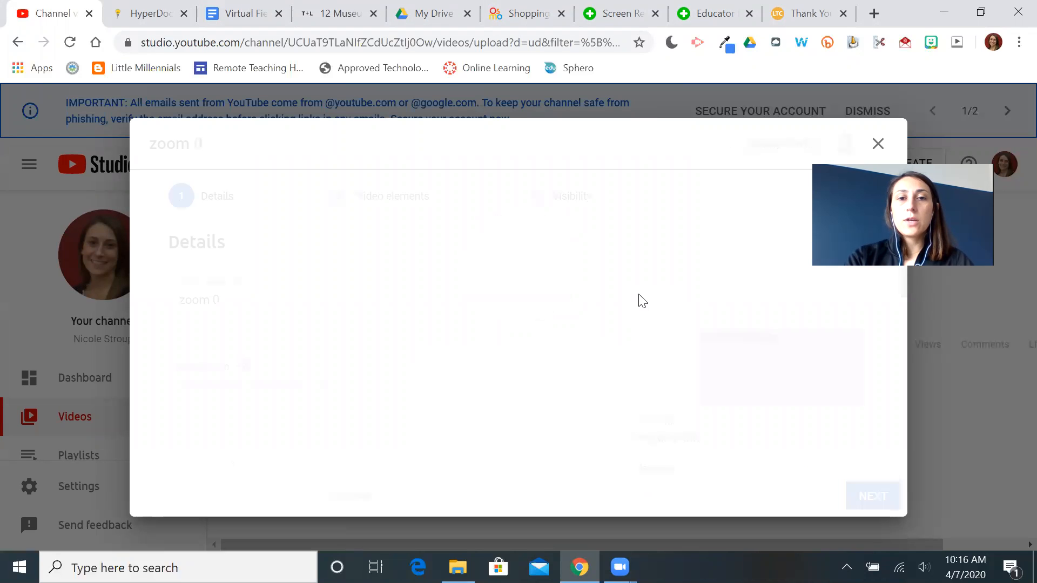
type("H")
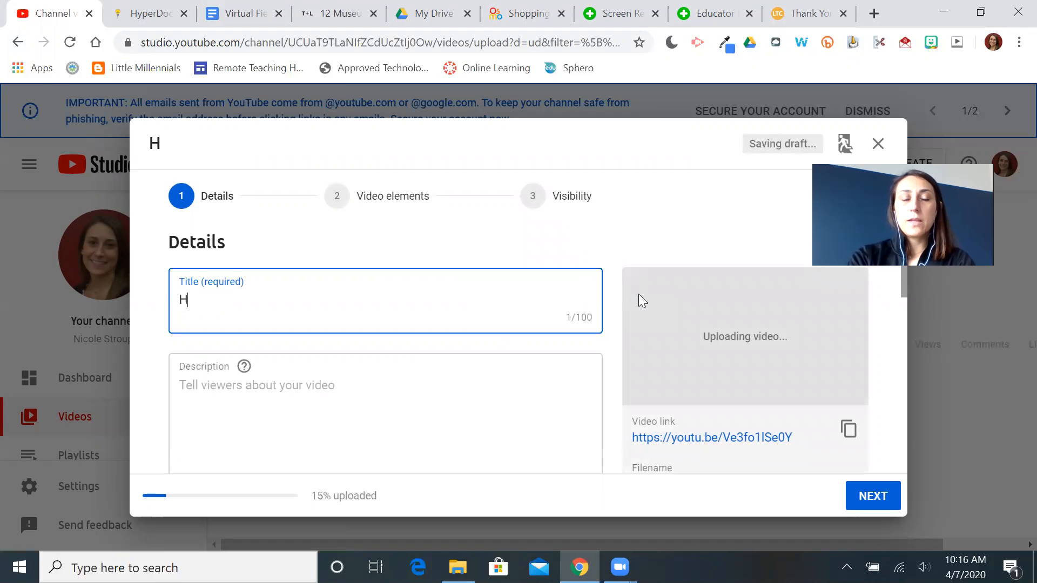
type("yperdocs")
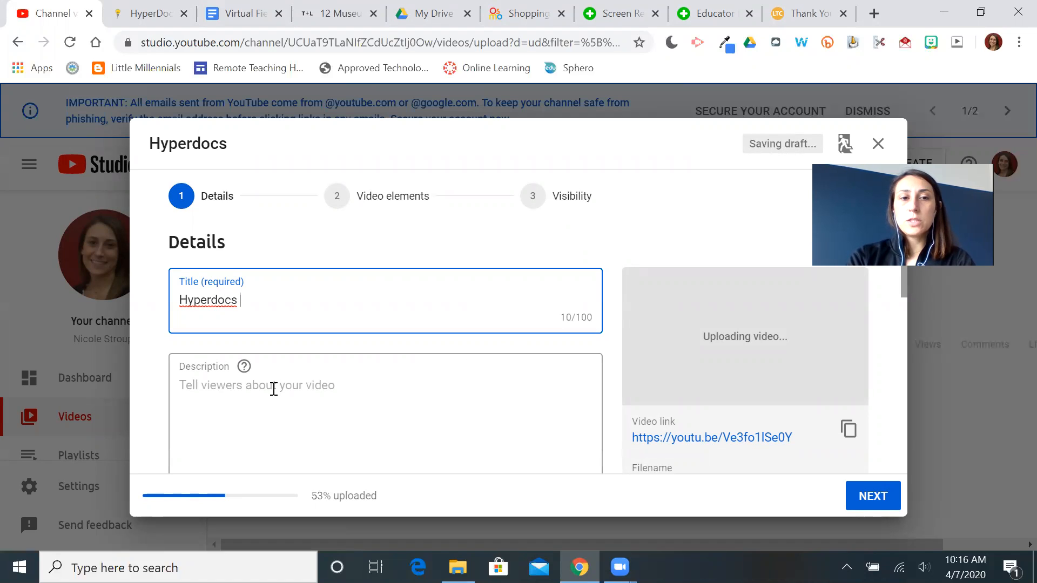
Step: Enter the video description "Ways to use embedded links for students to explore, explain, and apply the content that you are learning about."
left_click(274, 389)
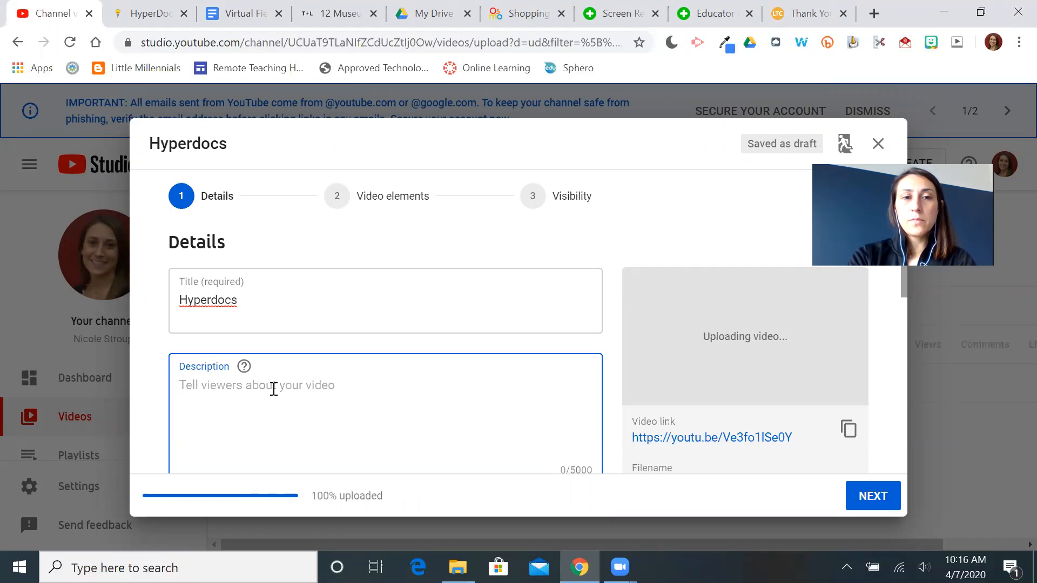
type("W")
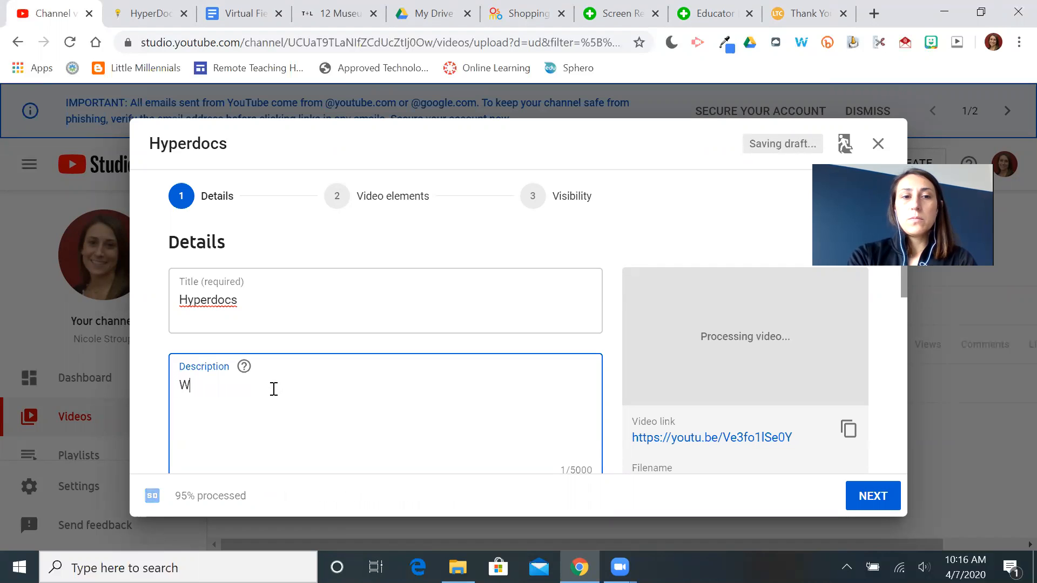
type("ays to use embeded")
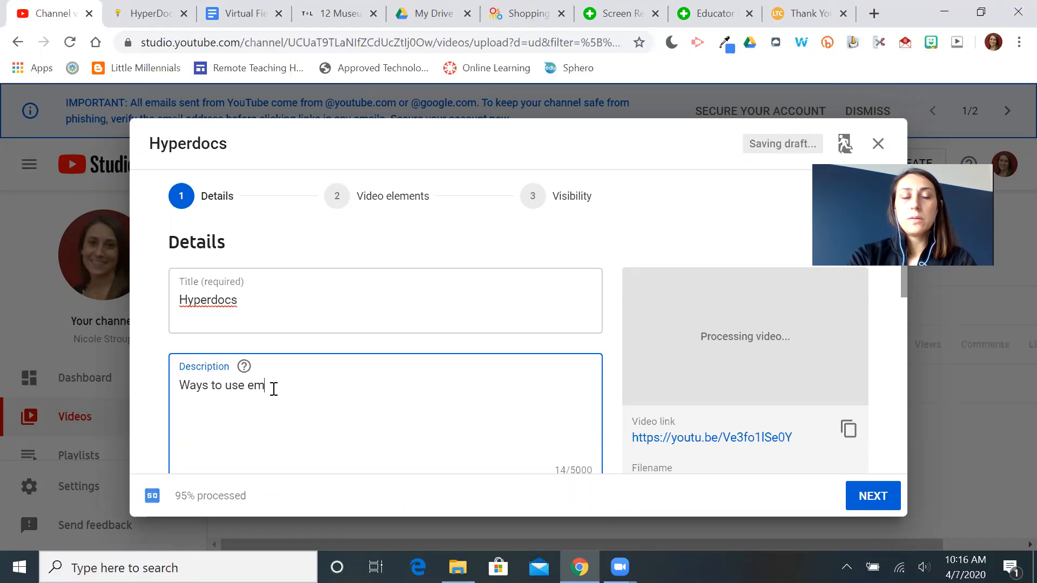
key("BackSpace")
key("BackSpace")
type("d")
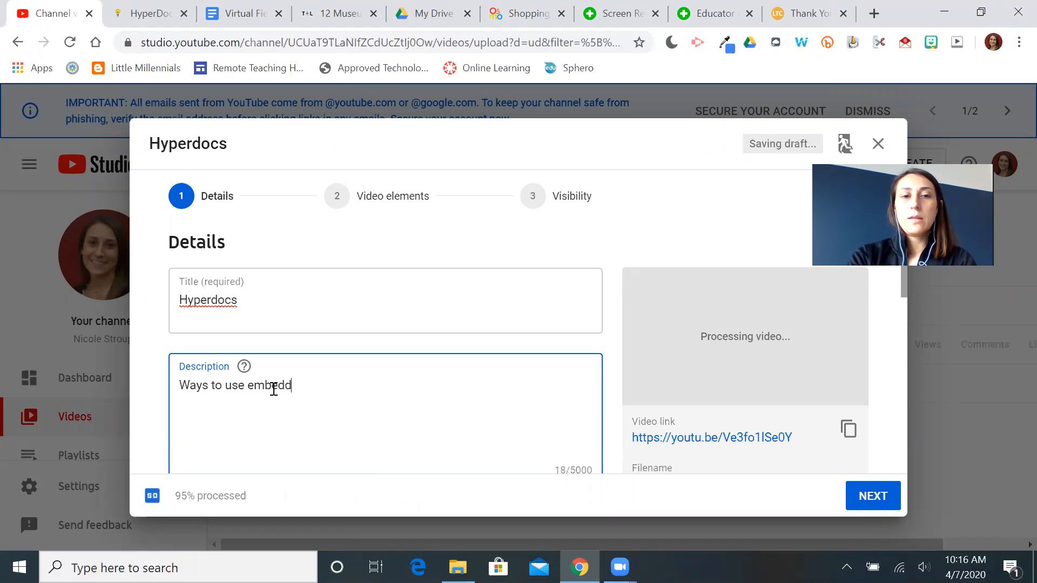
type("ed links for stu")
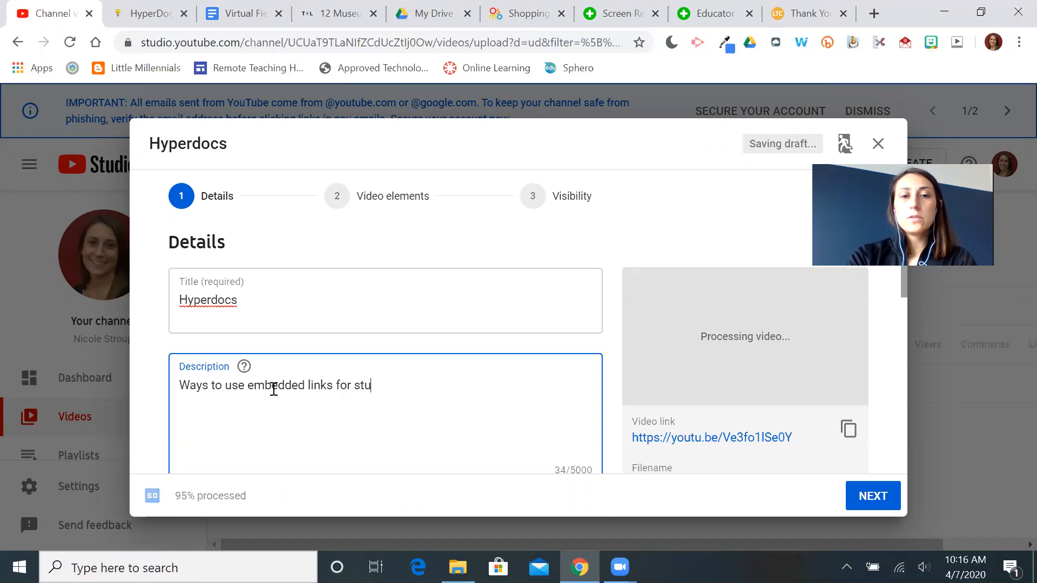
type("dents to explore,")
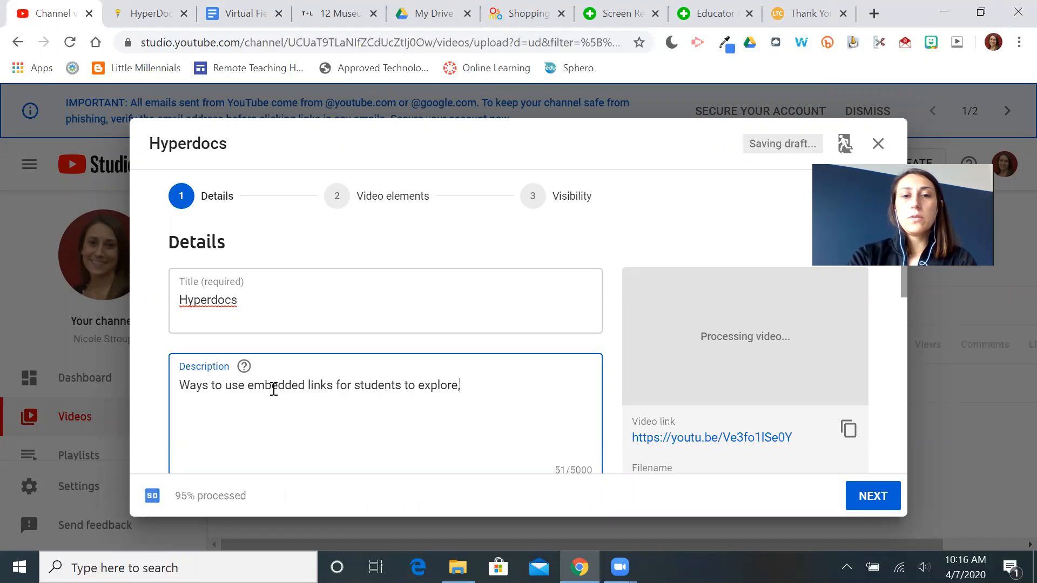
type(" explain, and")
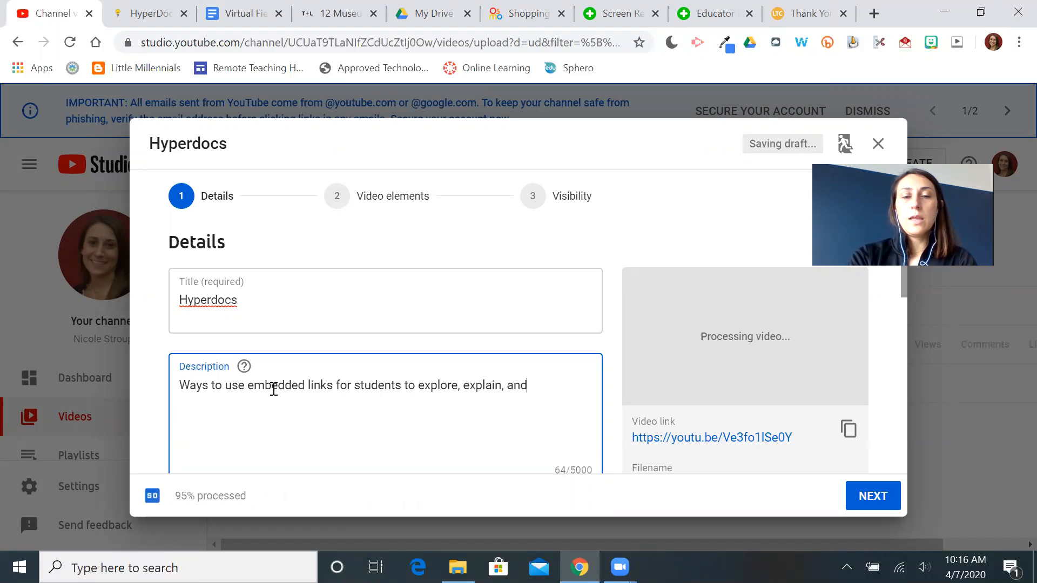
type(" apply the conten")
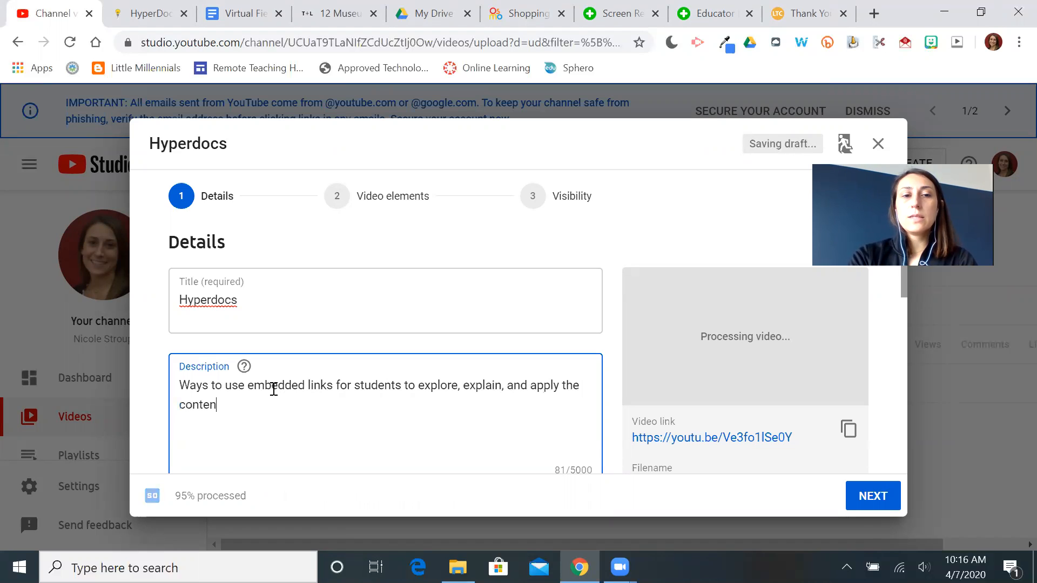
type("t that you are ")
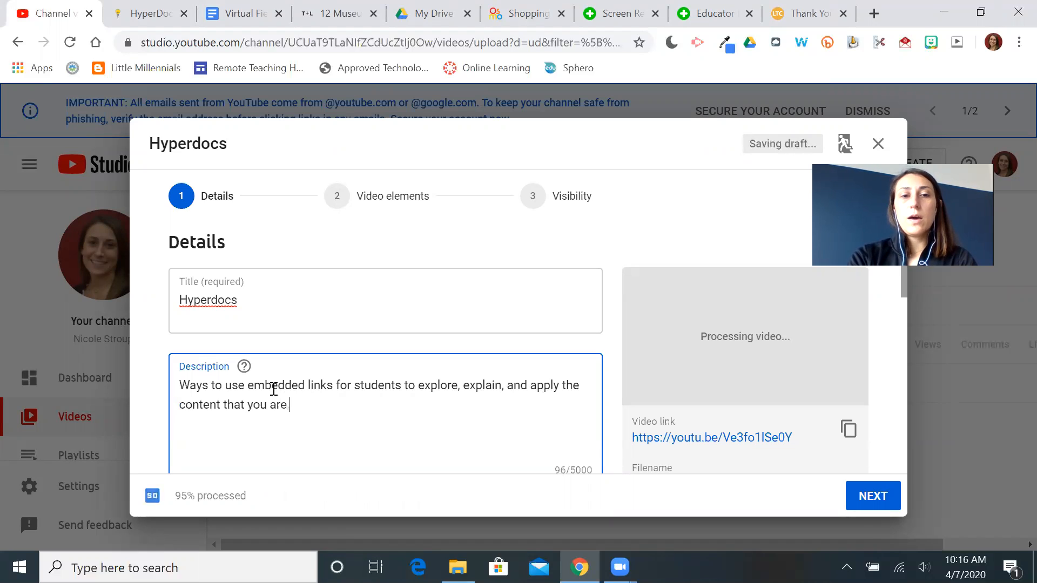
type("learning about.")
key("Return")
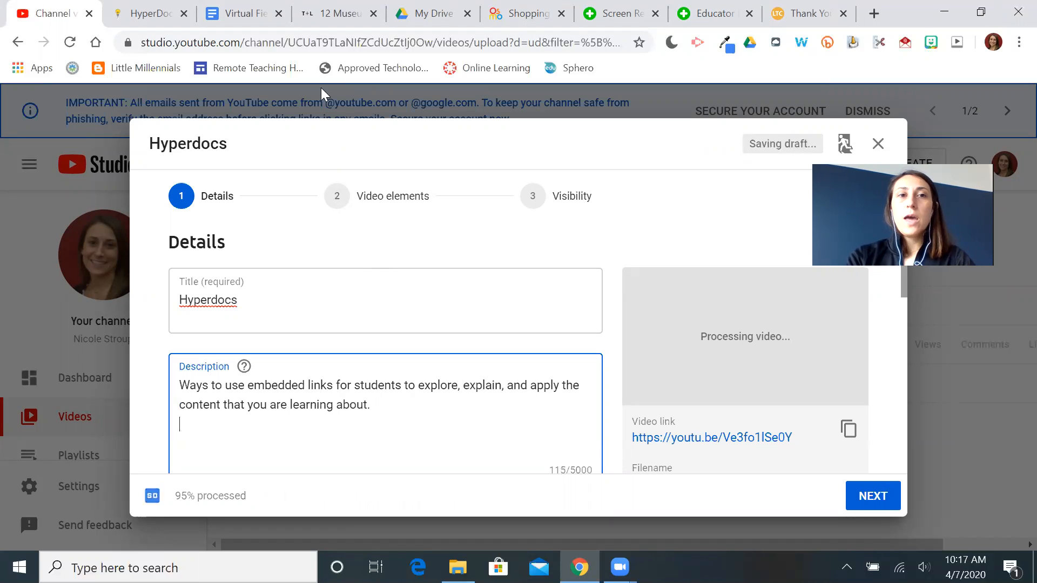
Step: Copy the HyperDoc Templates page address, hyperdocs.co/index.php/templates, into the video description below the introductory sentence
left_click(154, 16)
left_click(323, 41)
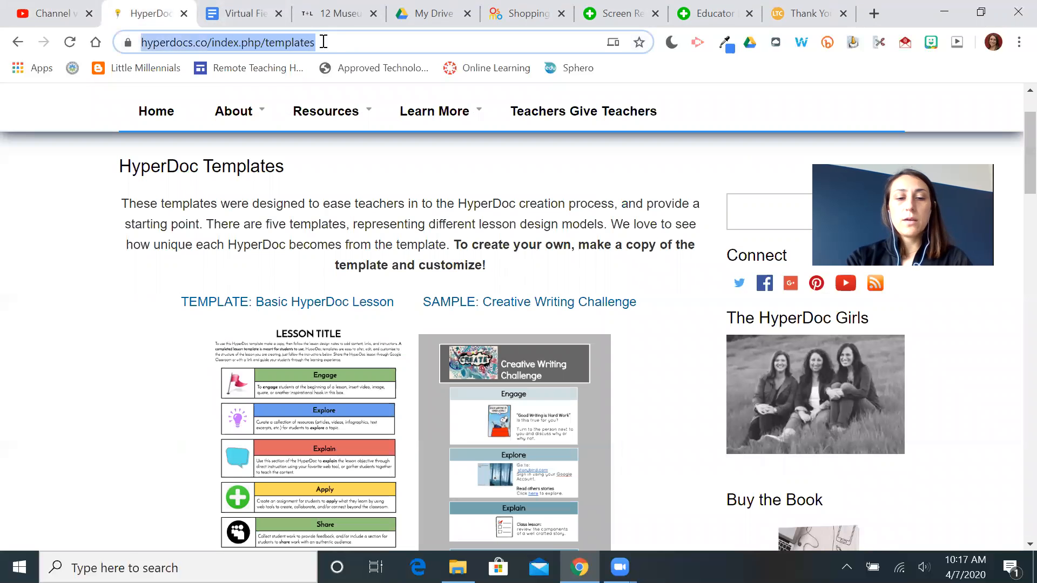
key("ctrl+c")
left_click(54, 13)
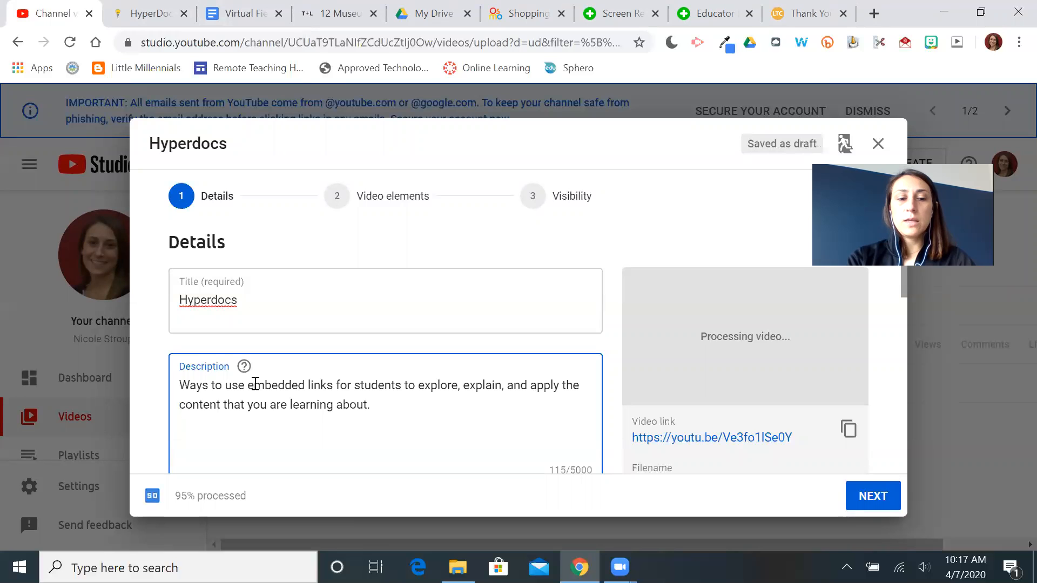
key("ctrl+v")
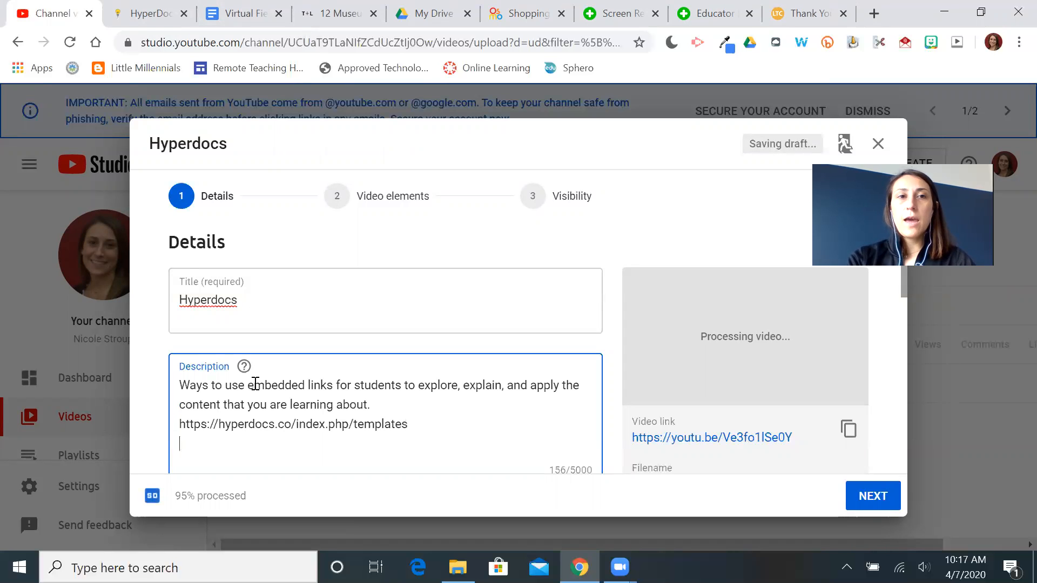
Step: Copy the address of the Virtual Field Trips Google document into the description under the HyperDocs link
left_click(240, 22)
left_click(233, 44)
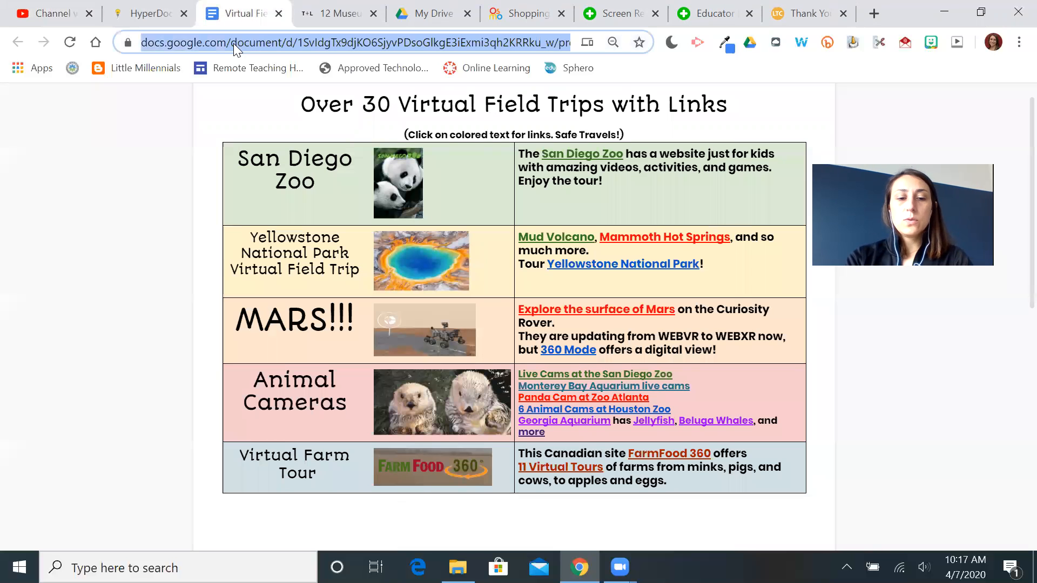
left_click(50, 8)
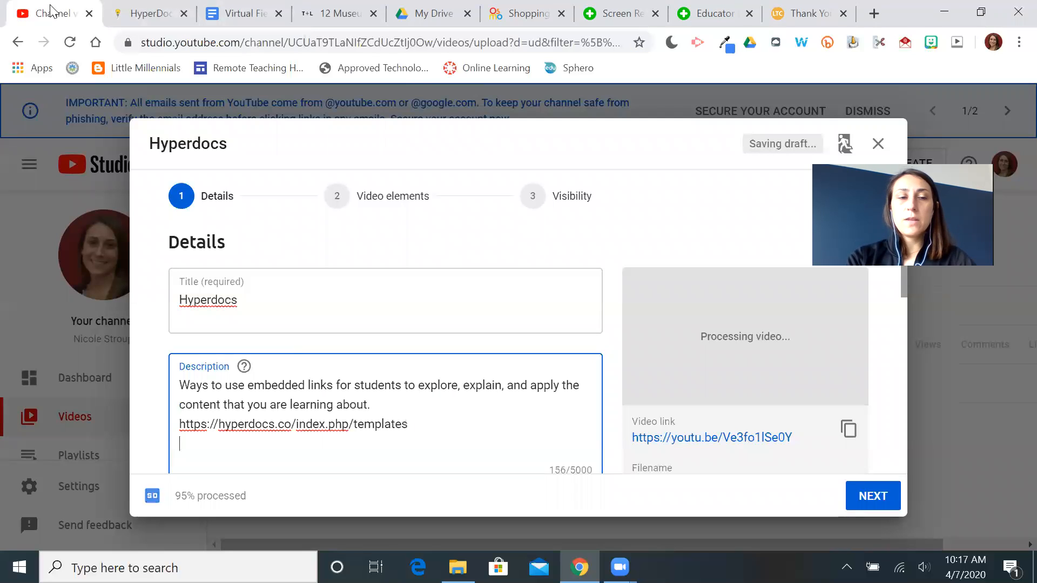
key("ctrl+v")
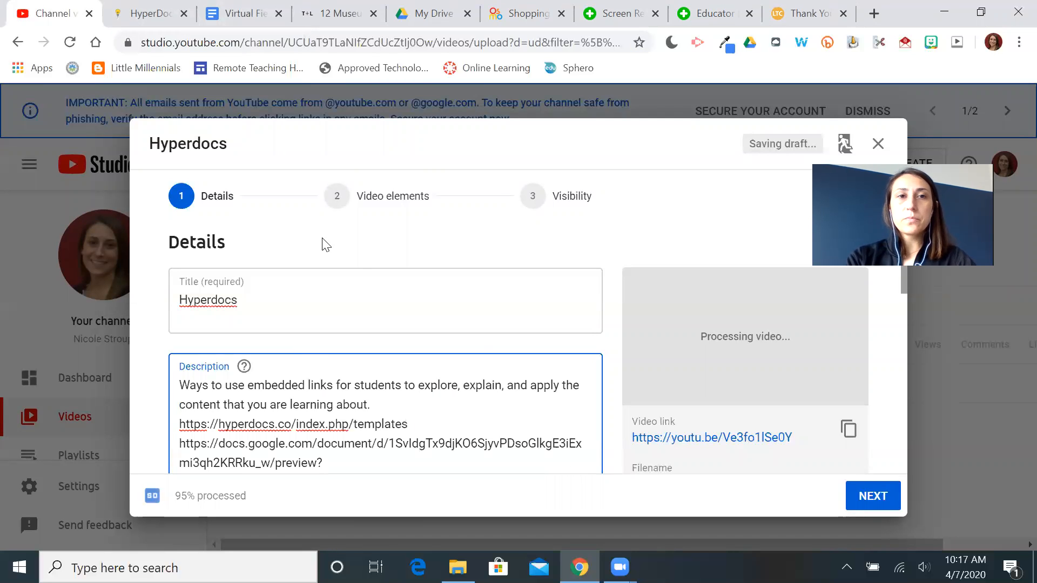
Step: Copy the Travel + Leisure museums-with-virtual-tours article address onto a new line at the end of the description
left_click(315, 22)
left_click(317, 43)
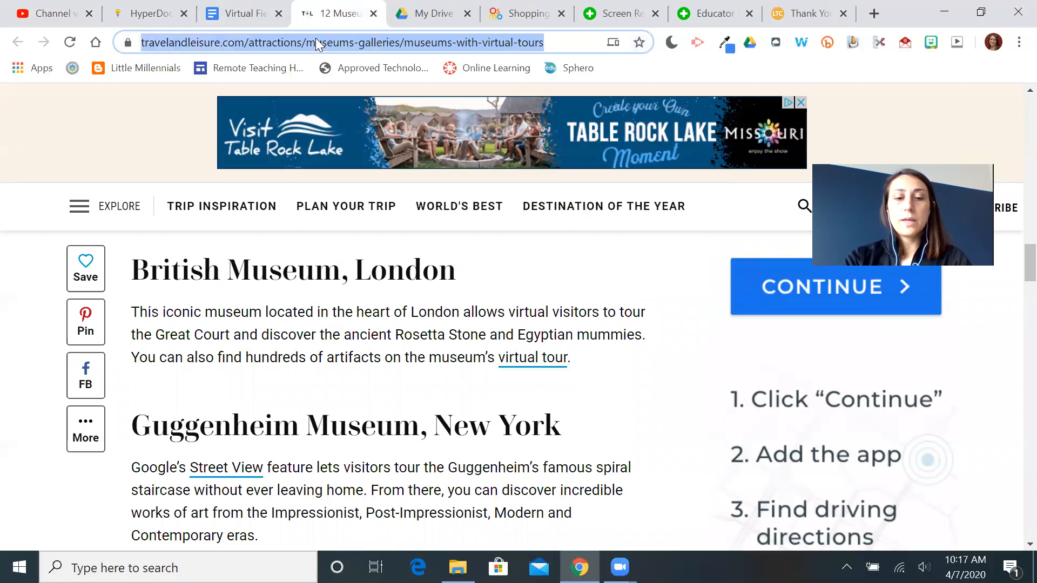
left_click(52, 13)
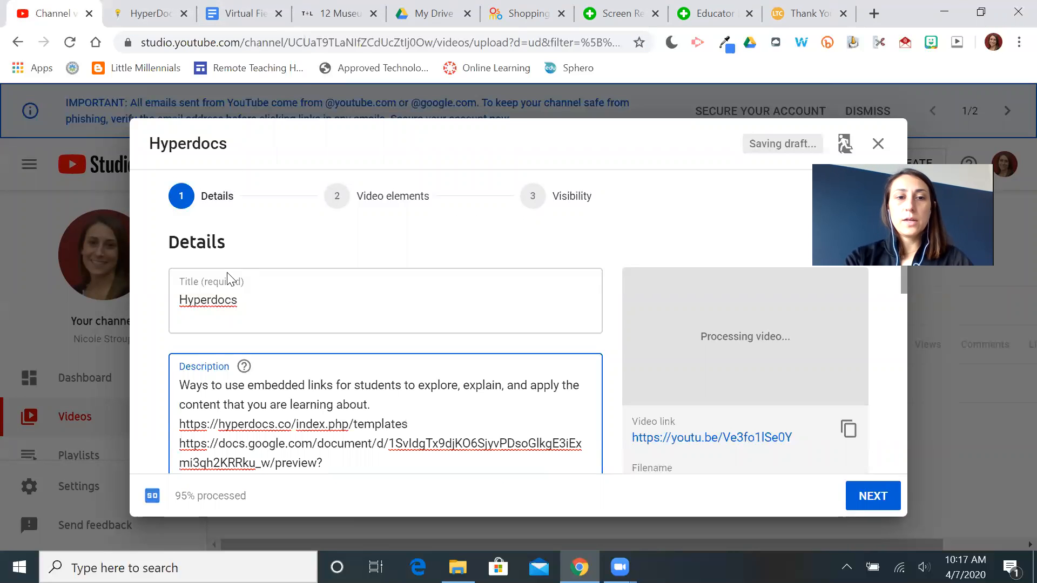
left_click(335, 475)
left_click(331, 469)
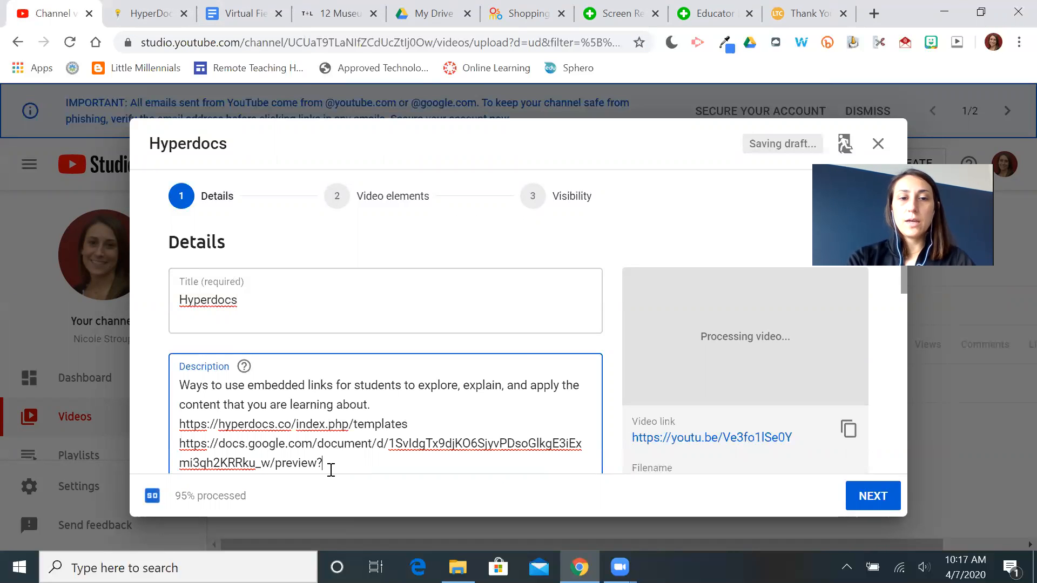
key("Return")
scroll(331, 470, "down", 3)
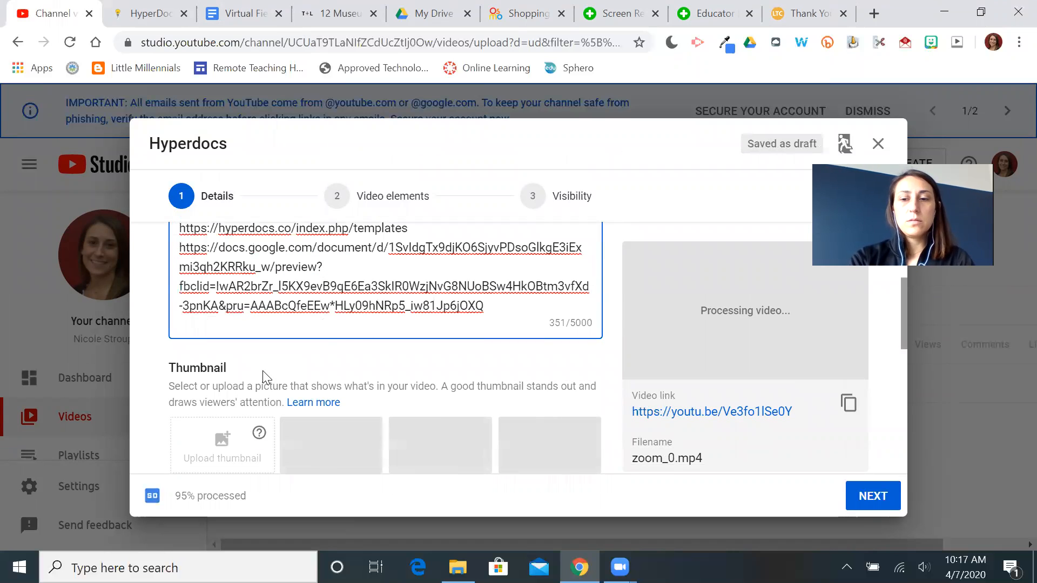
key("BackSpace")
key("BackSpace")
left_click(491, 304)
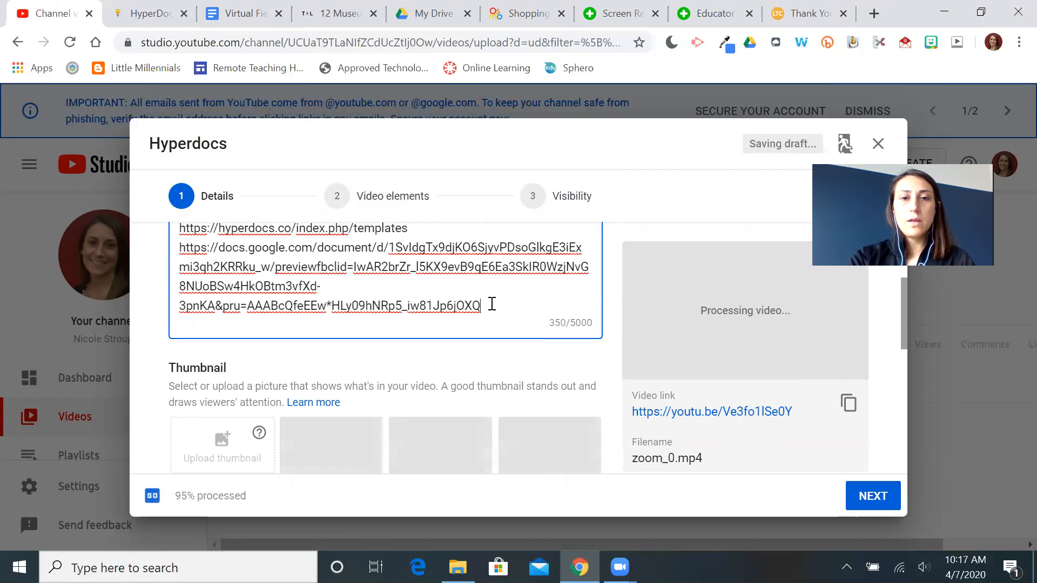
key("Return")
key("ctrl+v")
Step: Add the video to the "Try a Tech Tool Today!" playlist
scroll(492, 304, "down", 5)
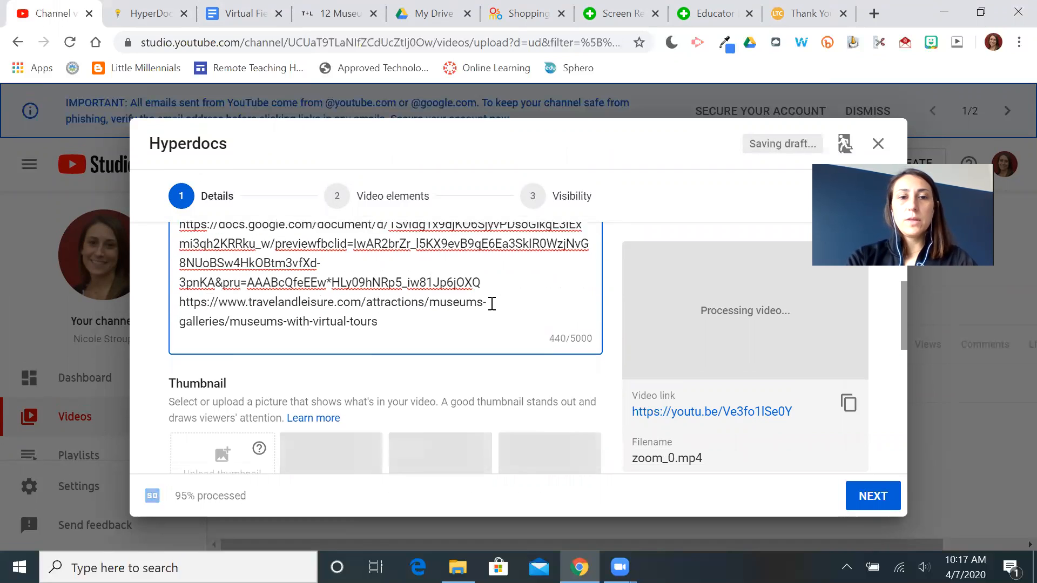
scroll(493, 309, "down", 2)
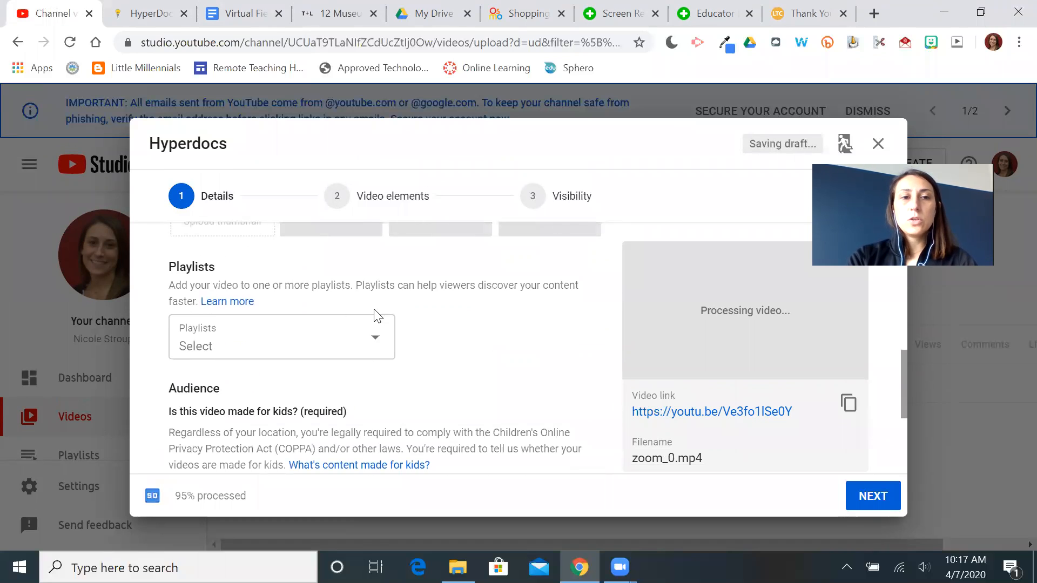
left_click(382, 338)
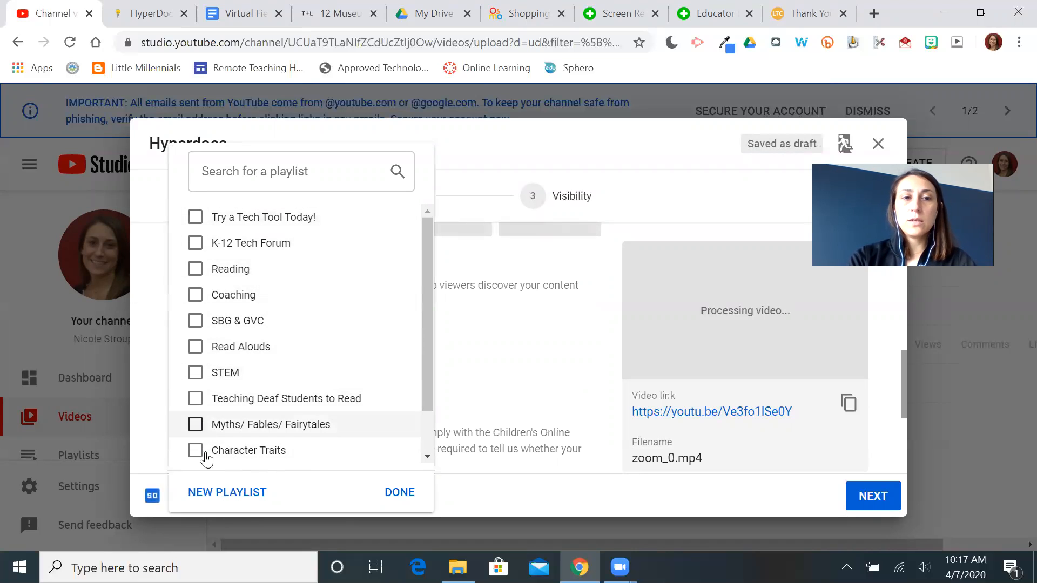
left_click(201, 222)
left_click(390, 491)
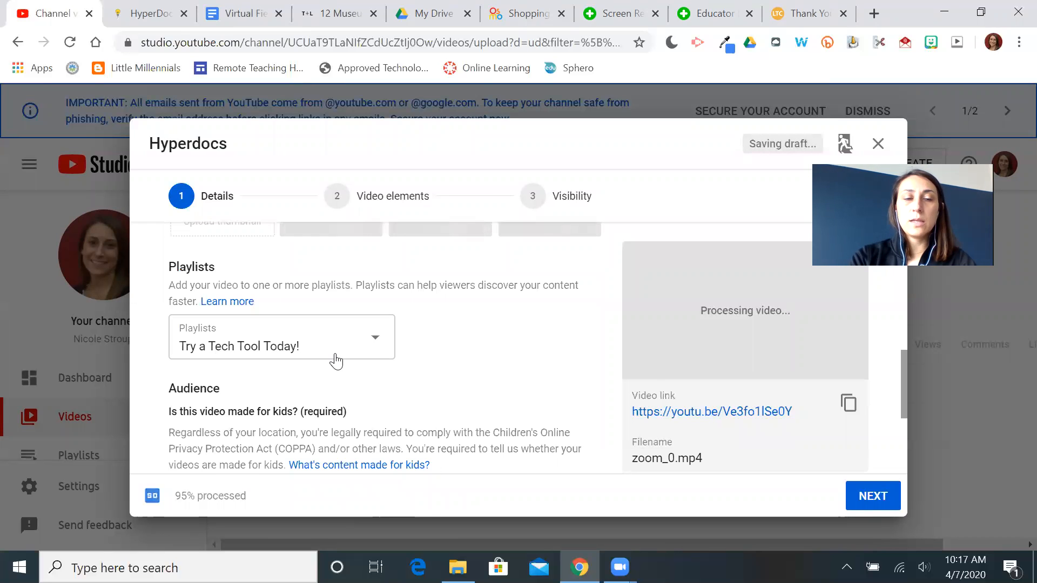
Step: Mark the video as not made for kids and continue to the Video elements stage of the upload
scroll(336, 359, "down", 3)
scroll(337, 361, "up", 1)
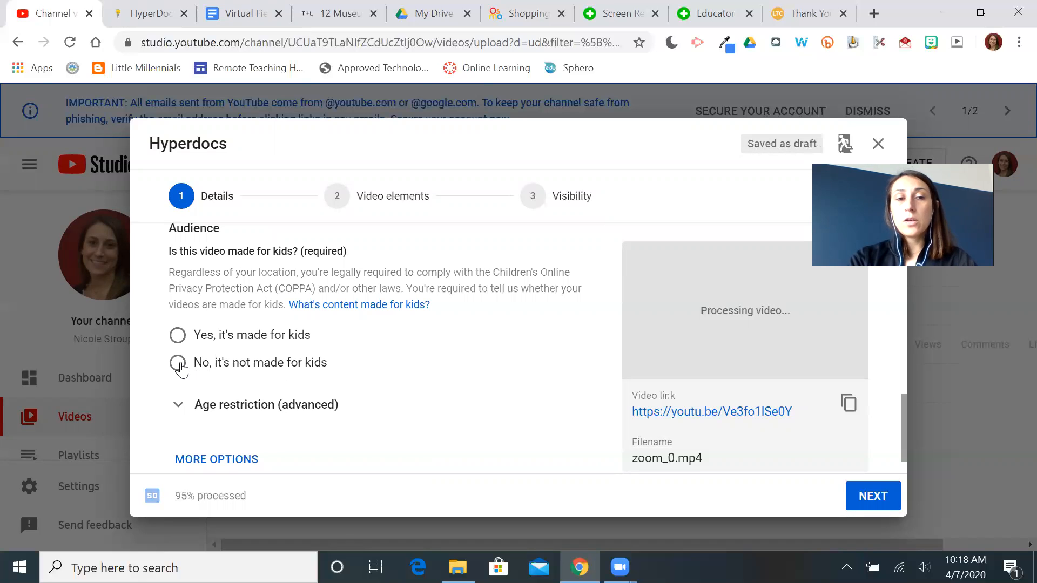
left_click(179, 366)
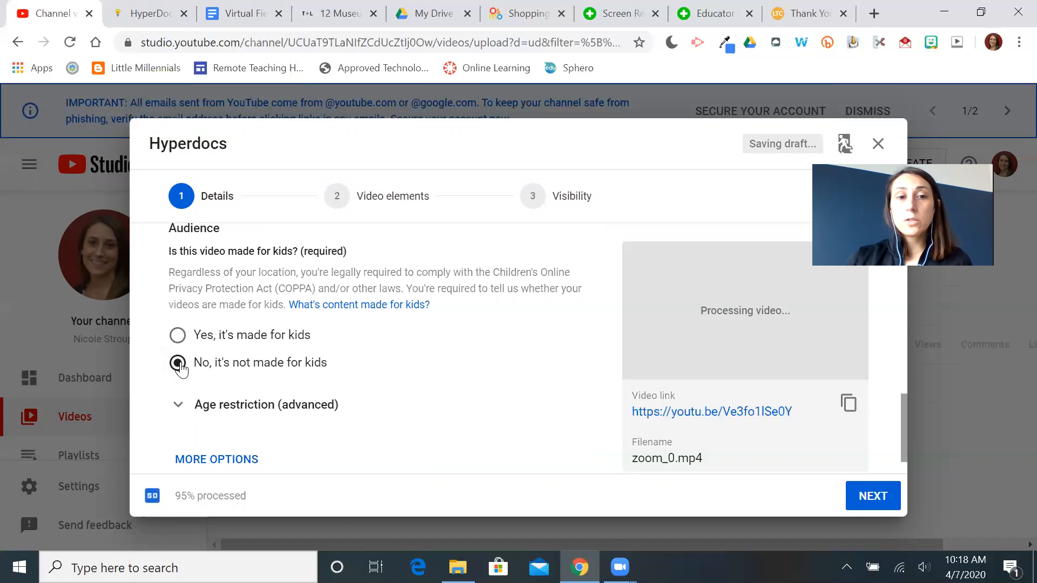
scroll(182, 369, "down", 2)
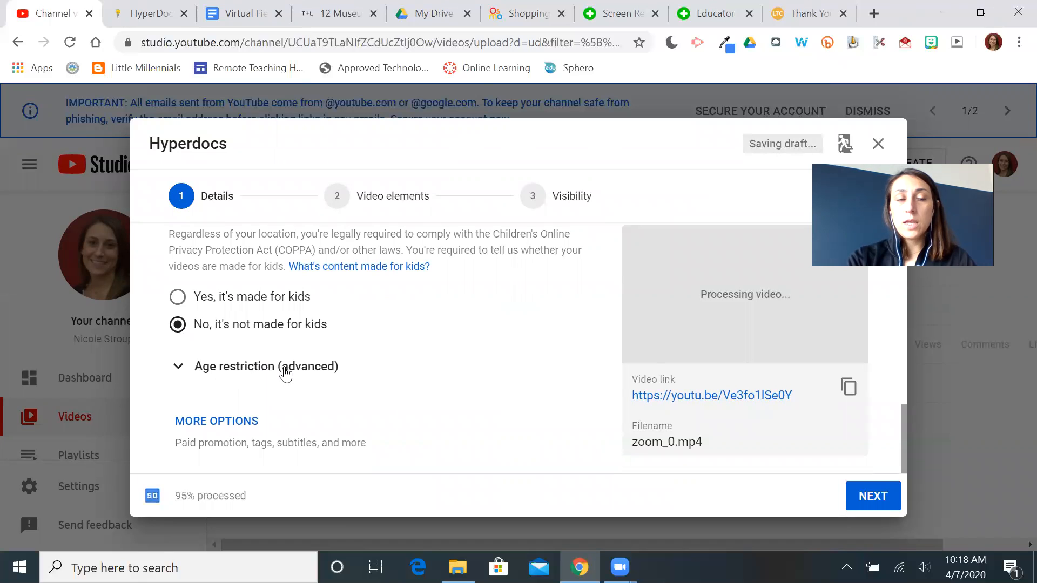
left_click(855, 500)
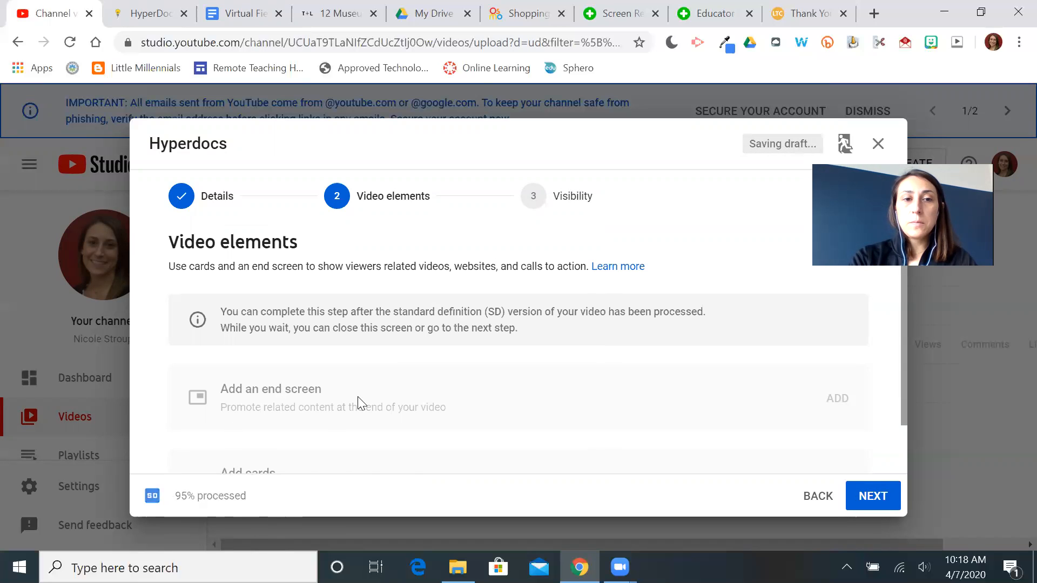
Step: Skip adding an end screen or cards, continue to the Visibility stage and review its publishing options
scroll(358, 402, "down", 1)
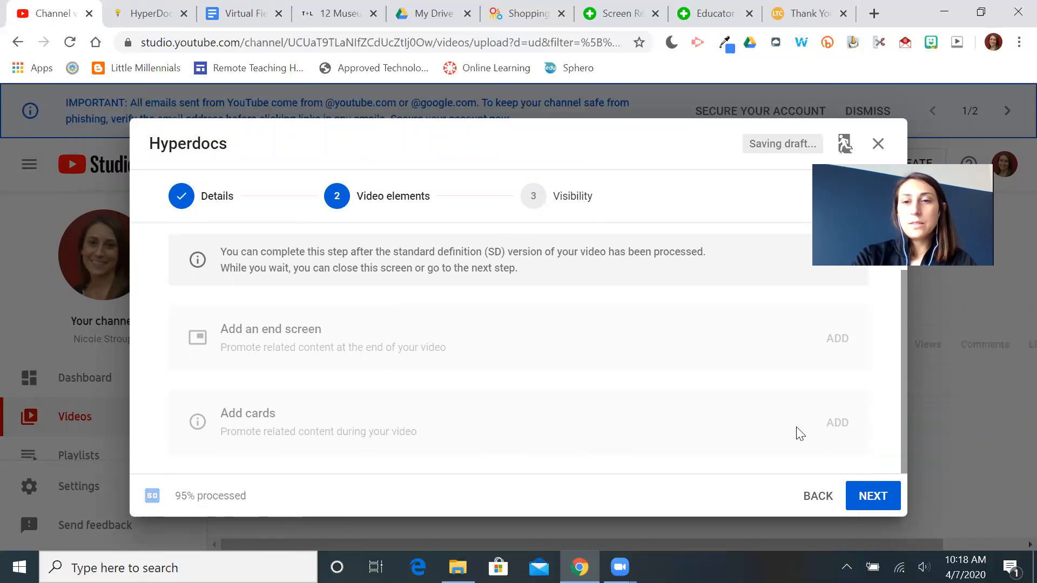
left_click(874, 500)
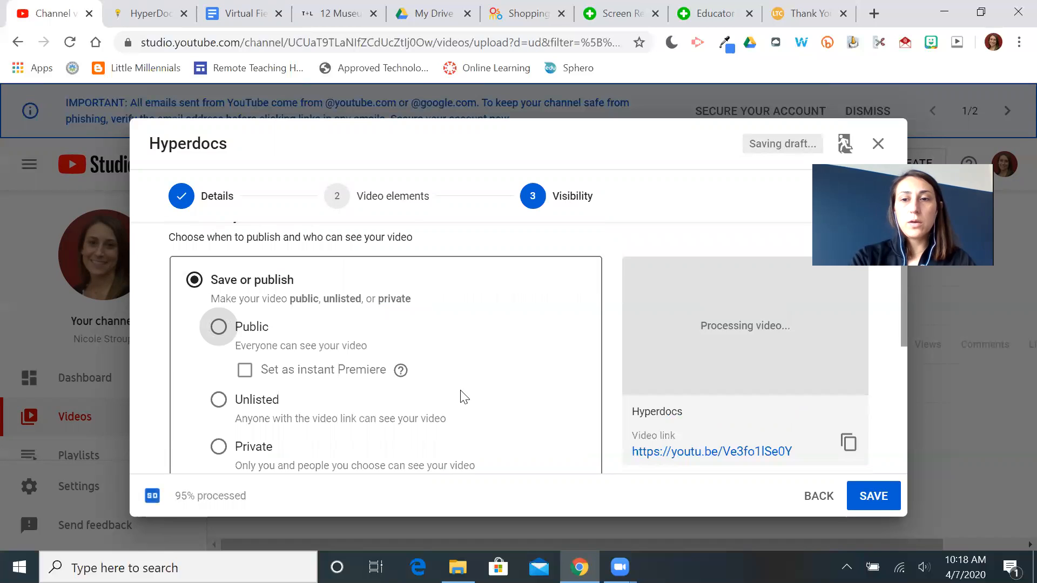
scroll(464, 398, "down", 2)
scroll(464, 397, "up", 1)
scroll(463, 398, "up", 1)
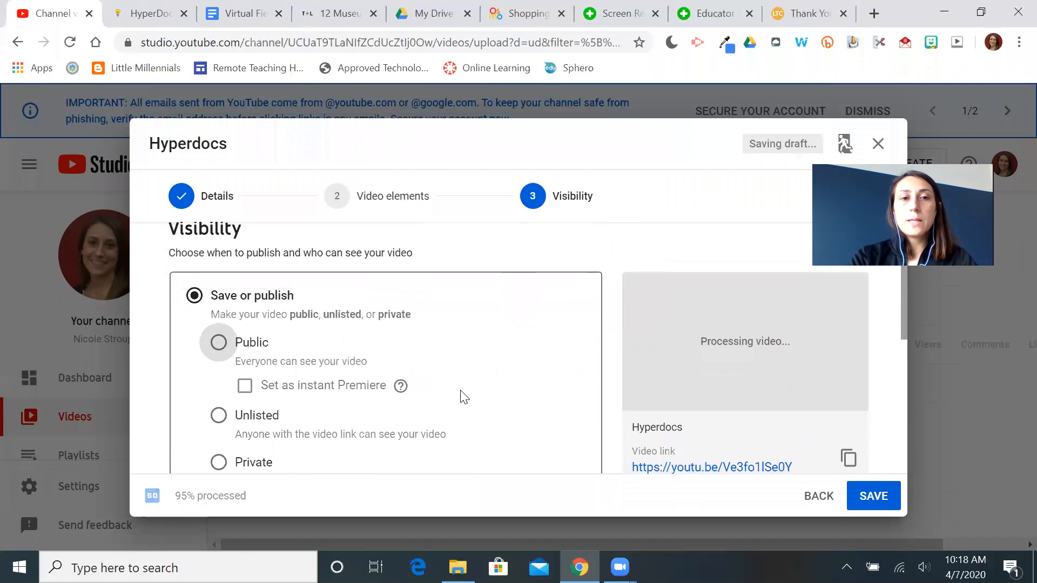
scroll(463, 397, "down", 1)
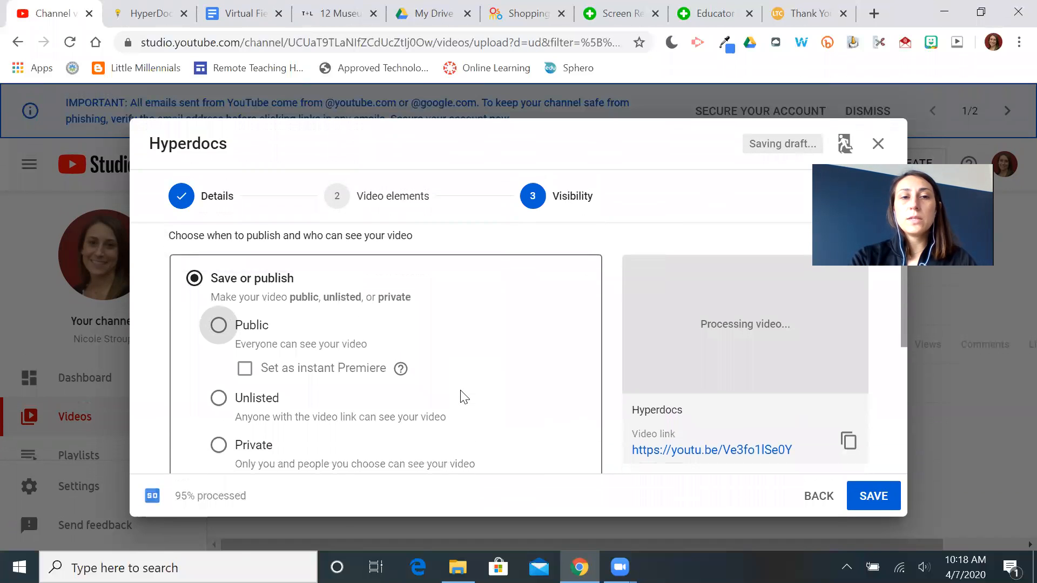
scroll(463, 398, "down", 1)
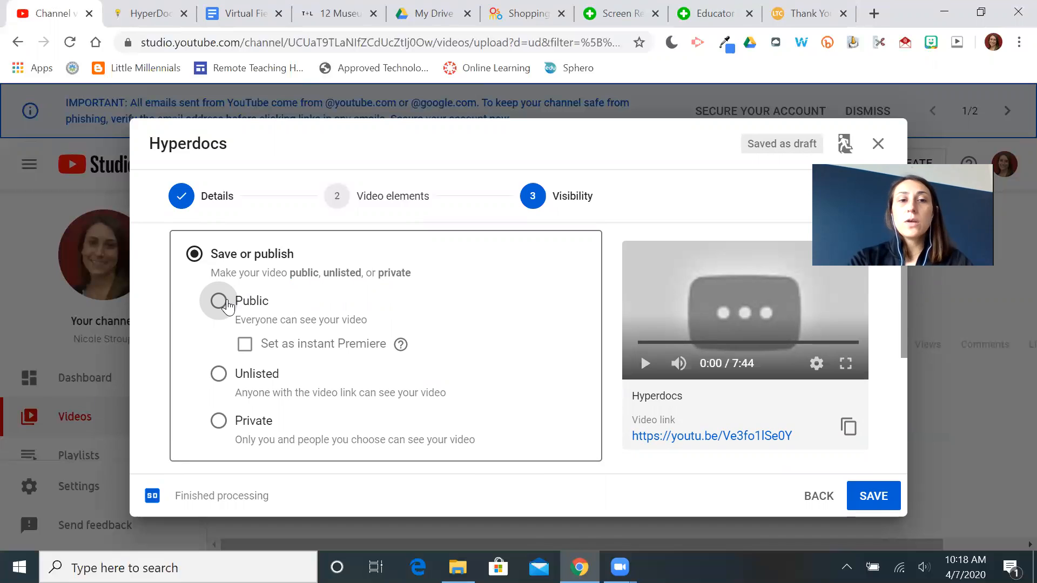
Step: Try the Public, Private and Unlisted visibility options for the video in turn
left_click(220, 303)
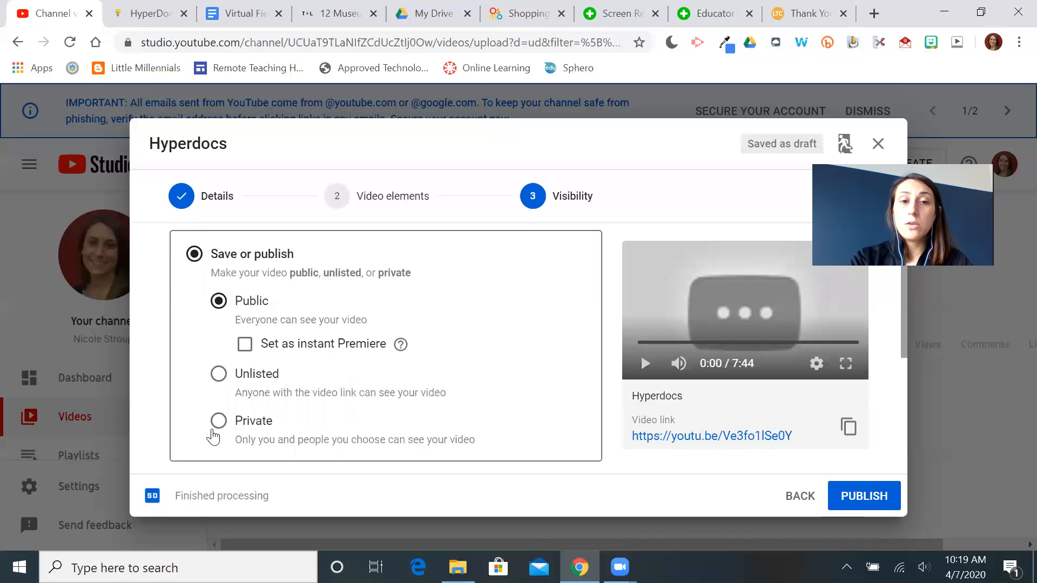
left_click(214, 427)
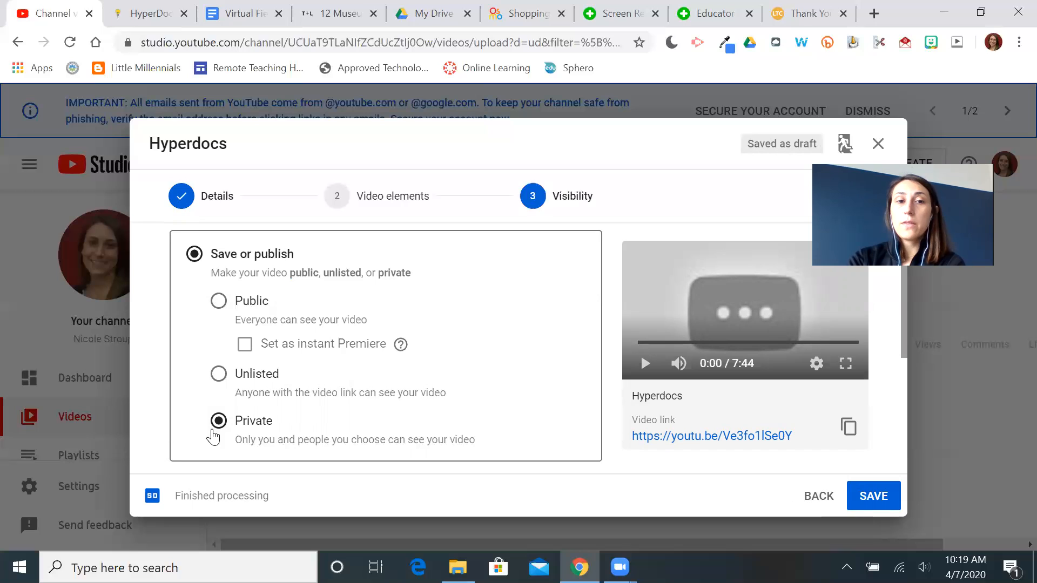
left_click(219, 382)
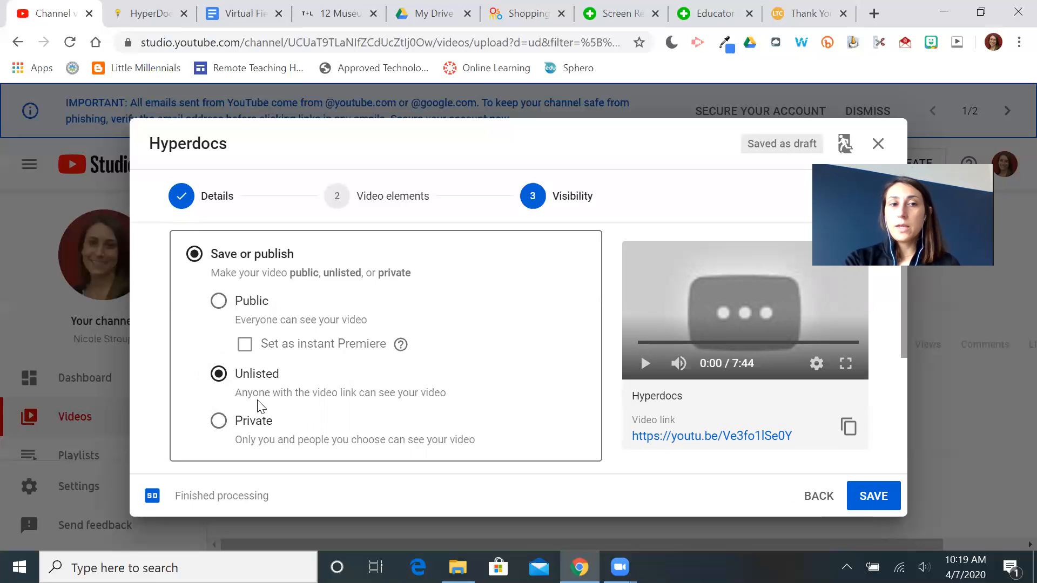
Step: Publish the Hyperdocs video with Public visibility and dismiss the link-sharing dialog
left_click(220, 303)
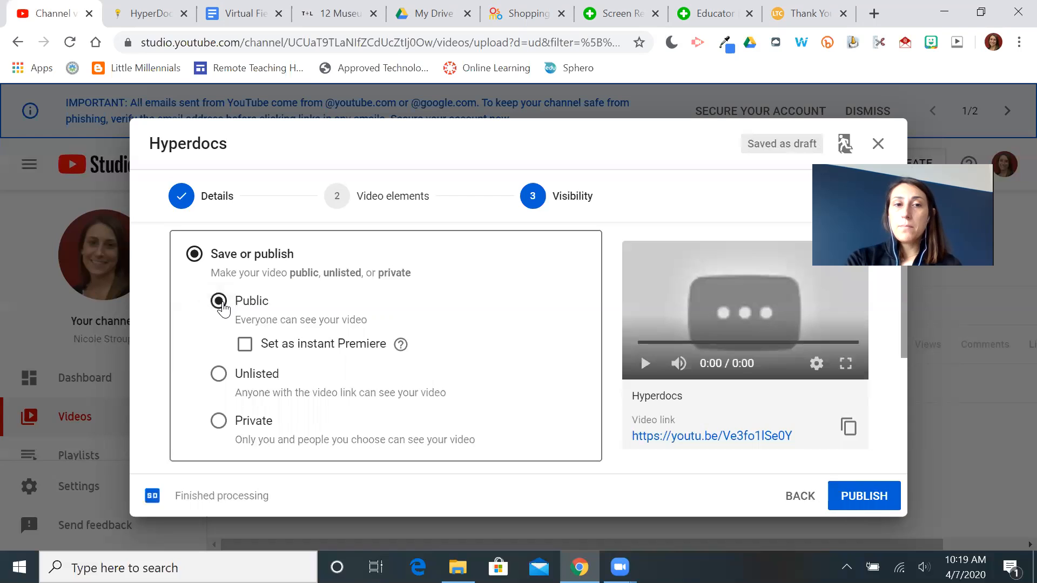
scroll(486, 393, "down", 2)
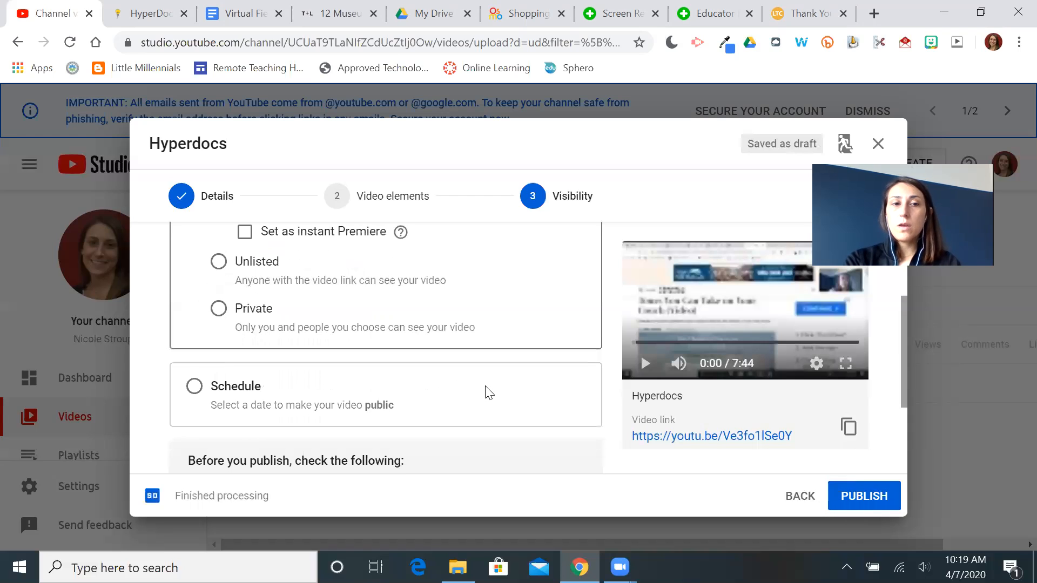
scroll(486, 389, "down", 2)
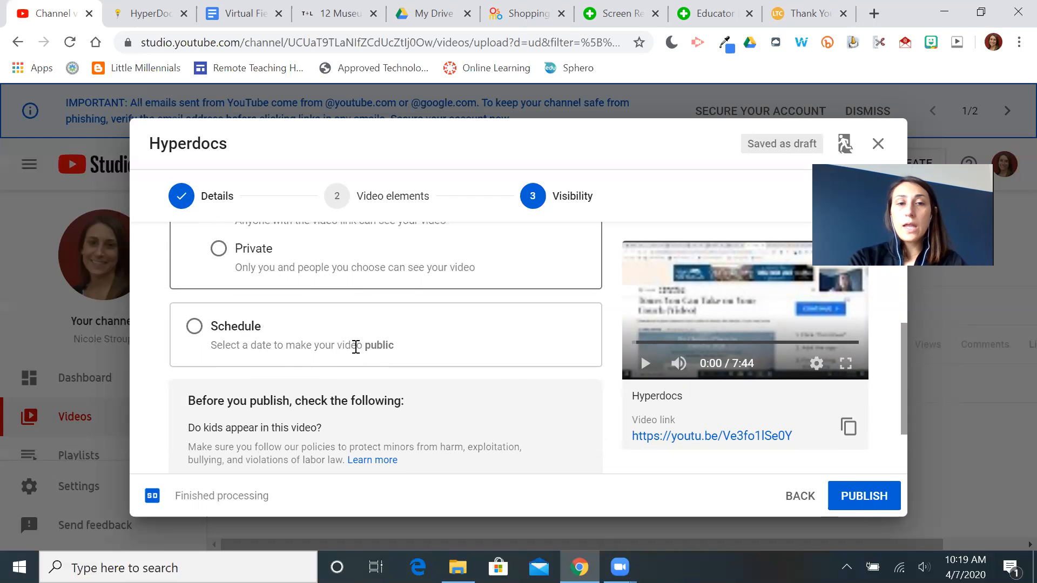
scroll(356, 347, "down", 2)
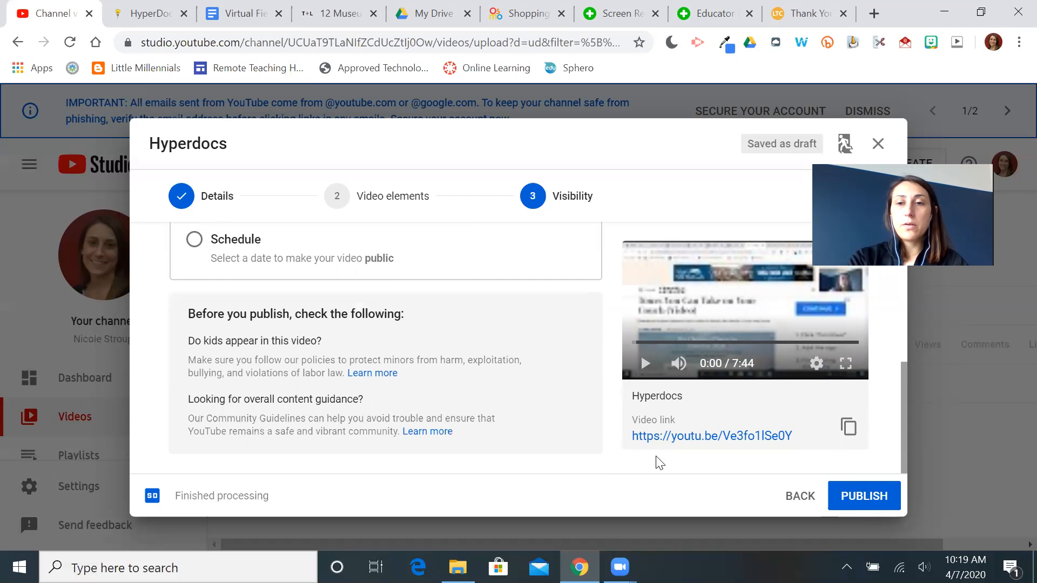
left_click(881, 501)
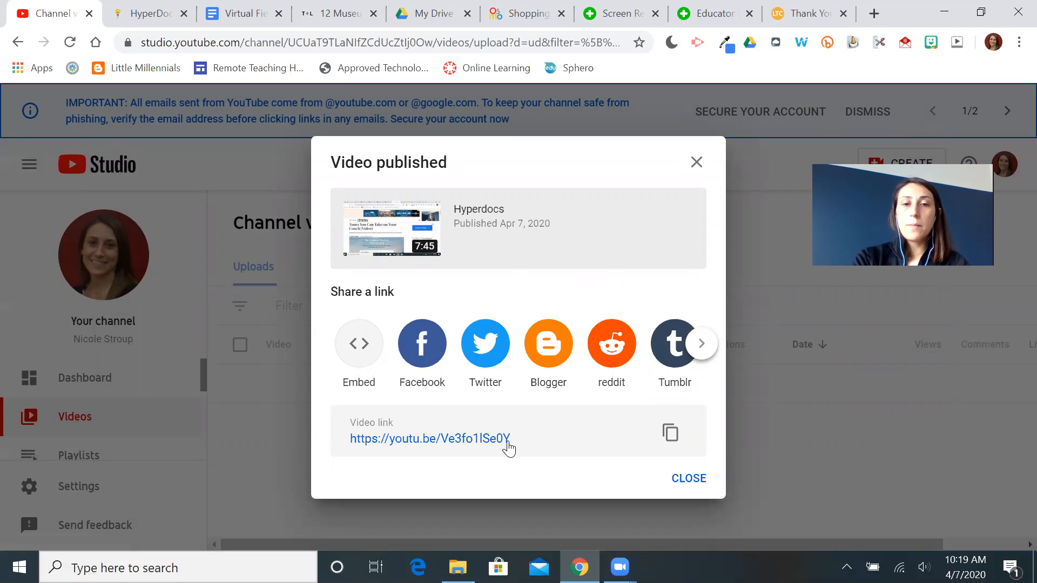
left_click(702, 484)
Step: Look over the channel's navigation options and the list of uploaded videos, including the Hyperdocs entry
scroll(102, 440, "down", 1)
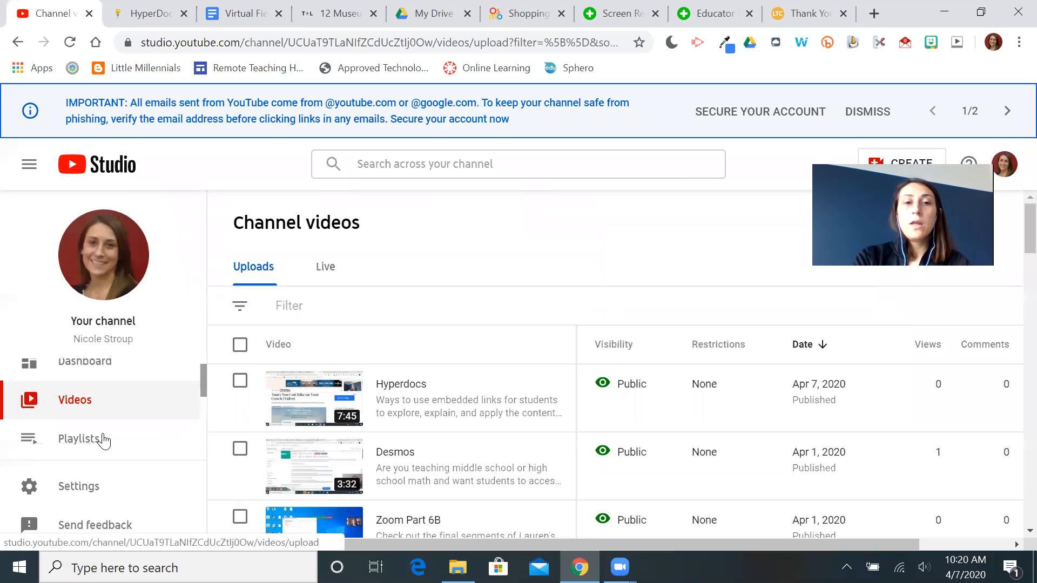
scroll(102, 440, "down", 2)
scroll(286, 456, "down", 3)
scroll(290, 446, "down", 6)
scroll(290, 446, "up", 4)
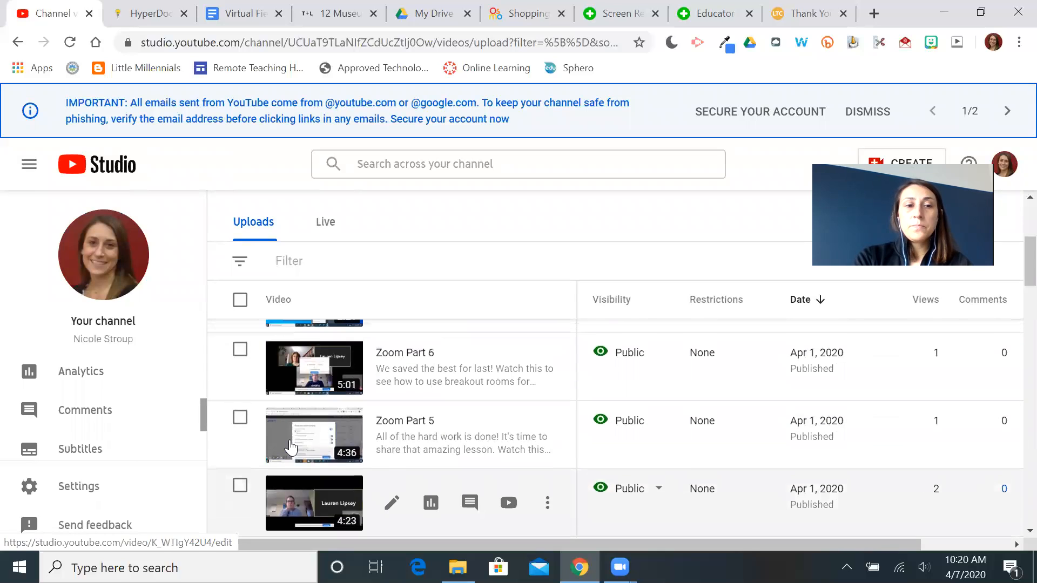
scroll(475, 348, "up", 4)
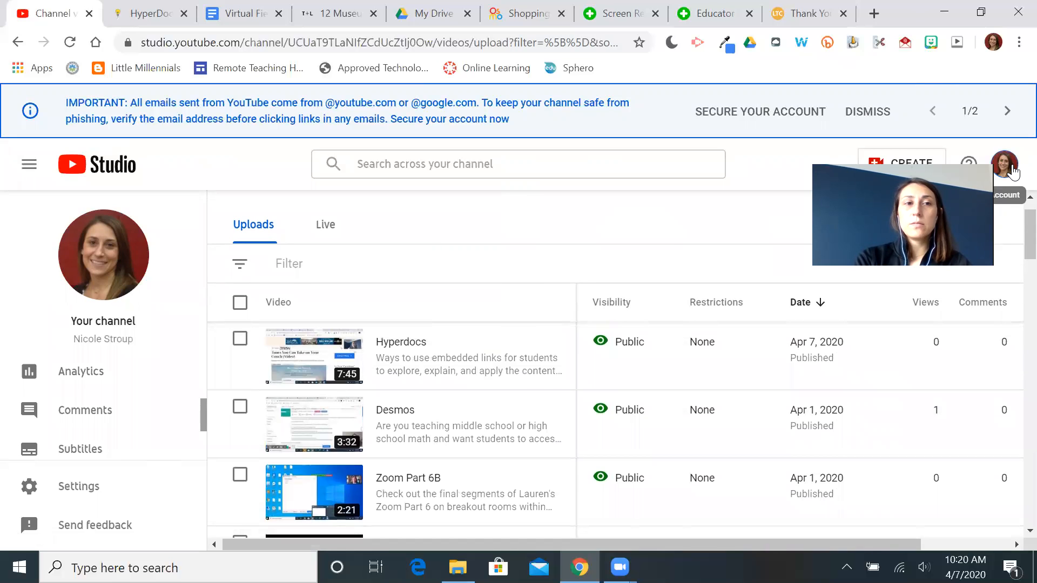
left_click(29, 165)
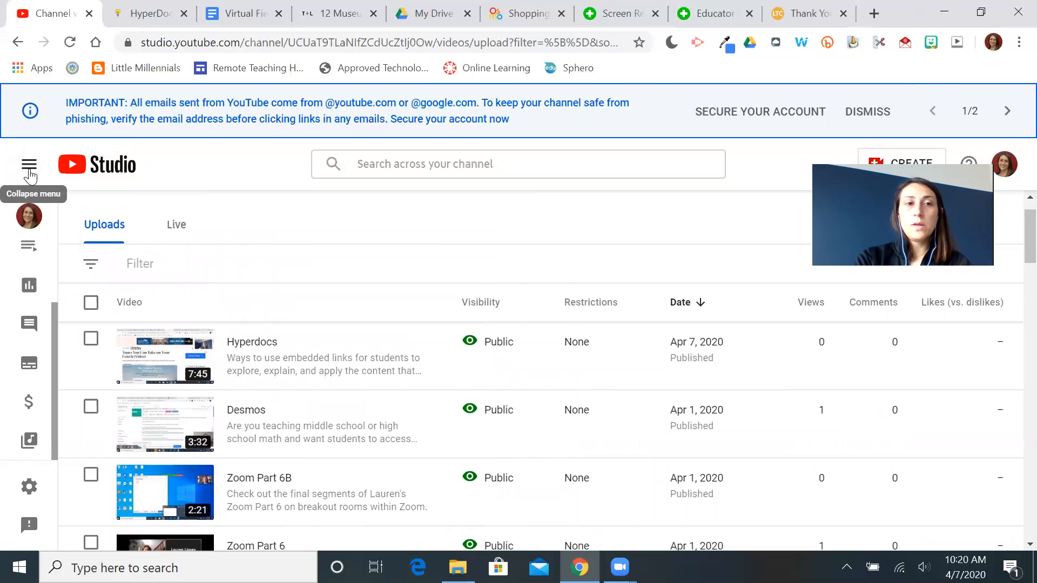
left_click(29, 167)
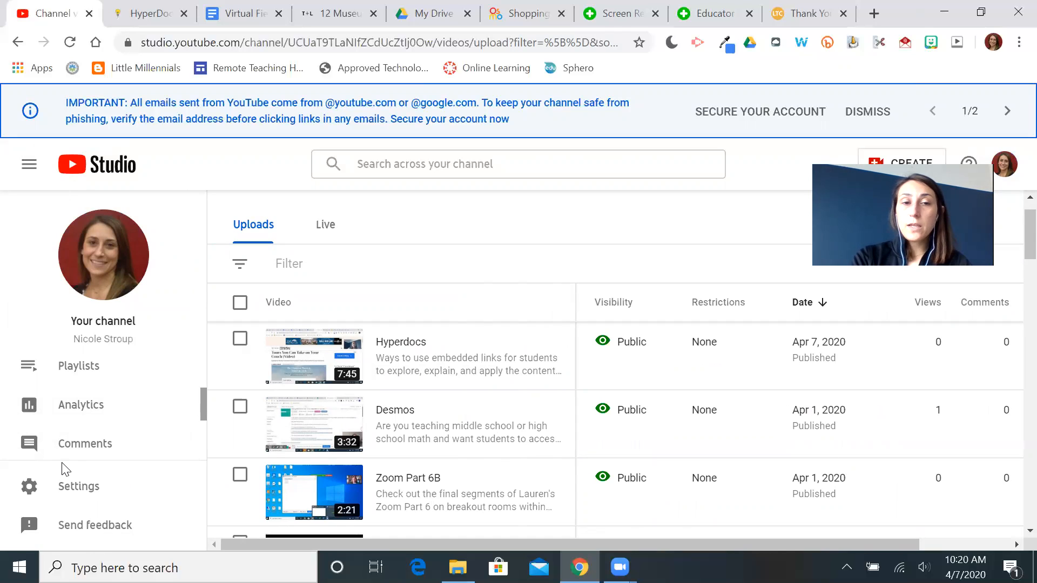
mouse_move(447, 361)
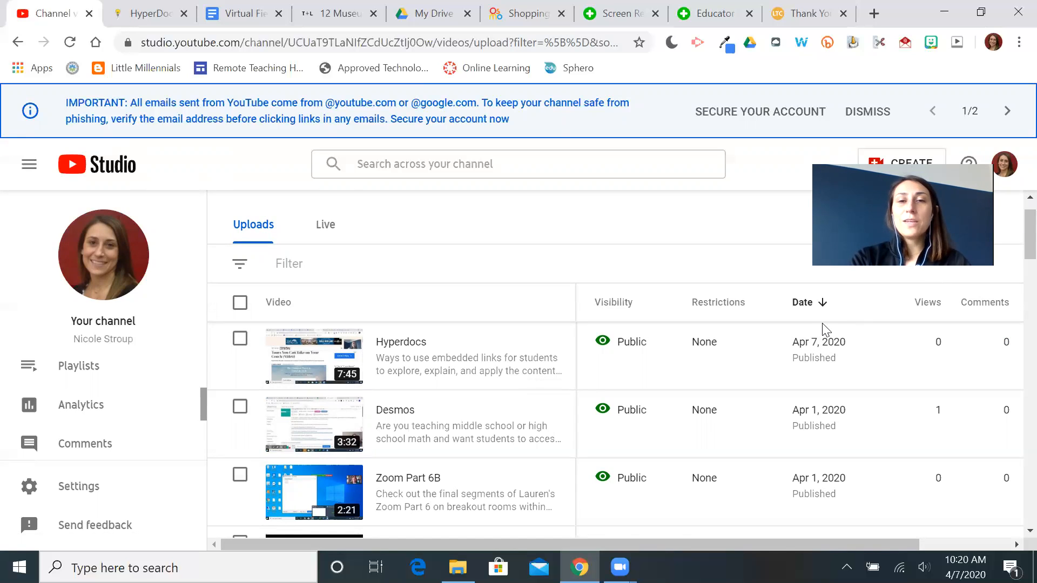
mouse_move(822, 323)
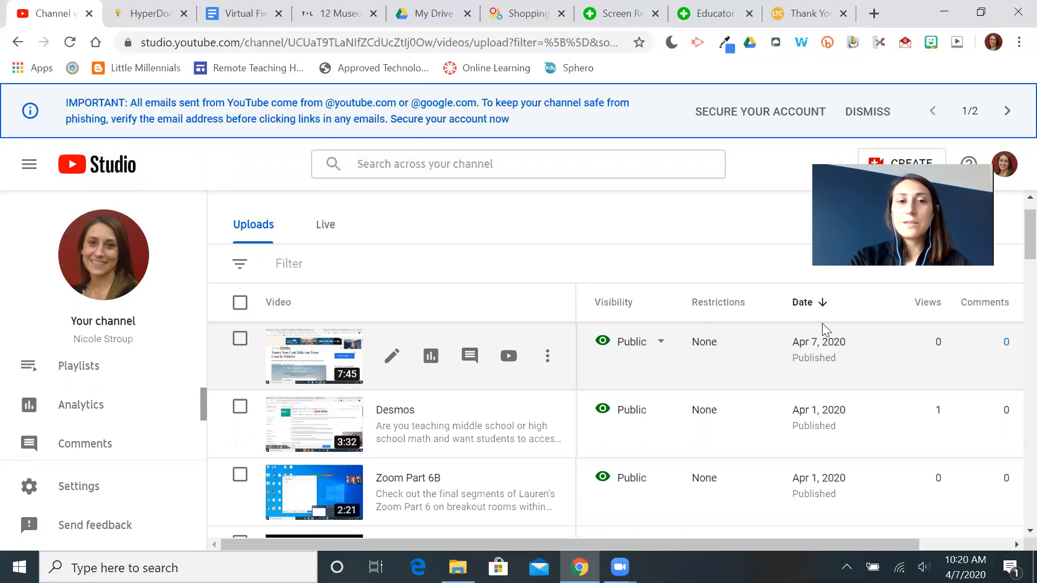